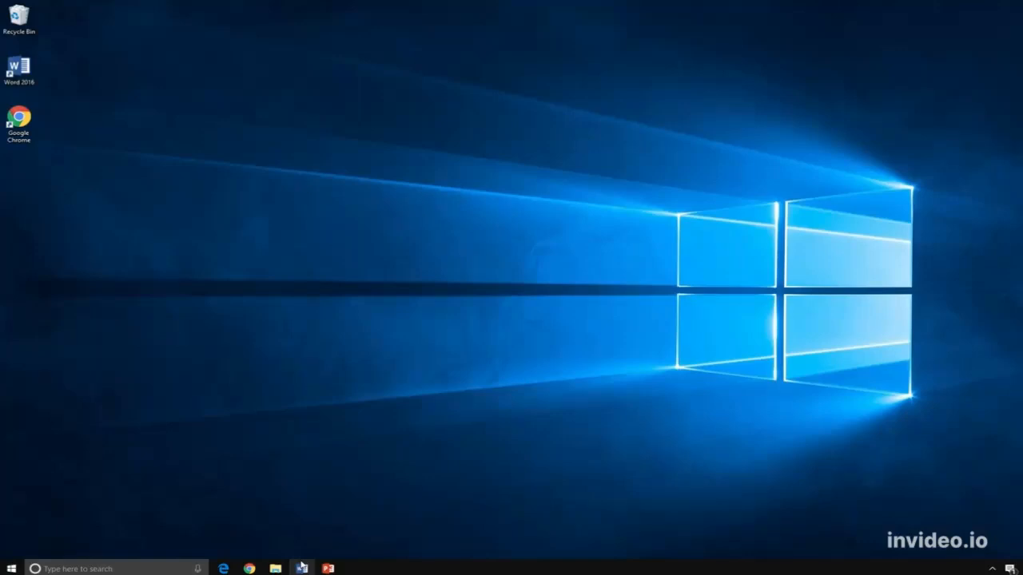
Step: Open Word 2016 and create a blank document
left_click(11, 569)
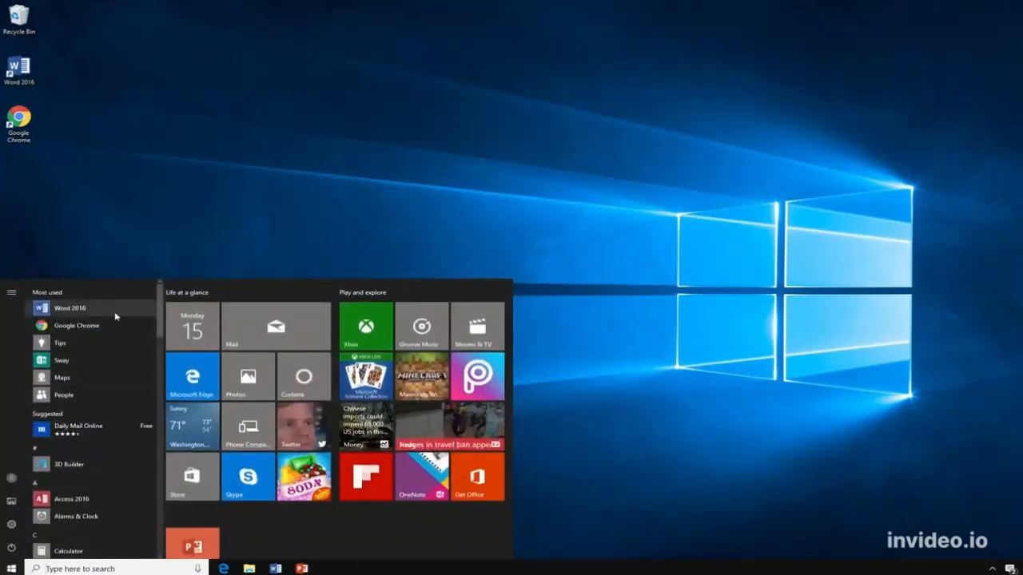
left_click(71, 308)
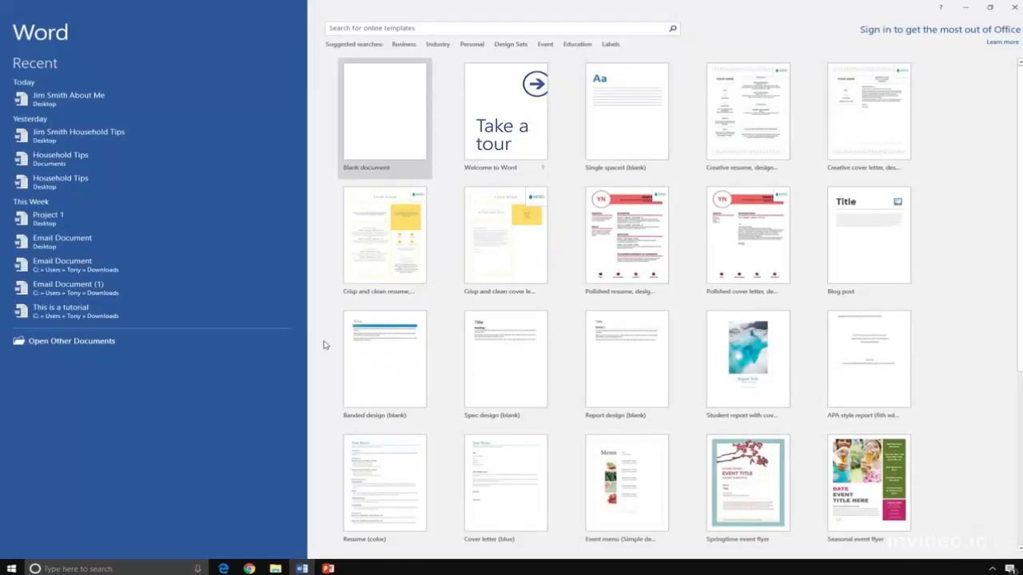
left_click(379, 146)
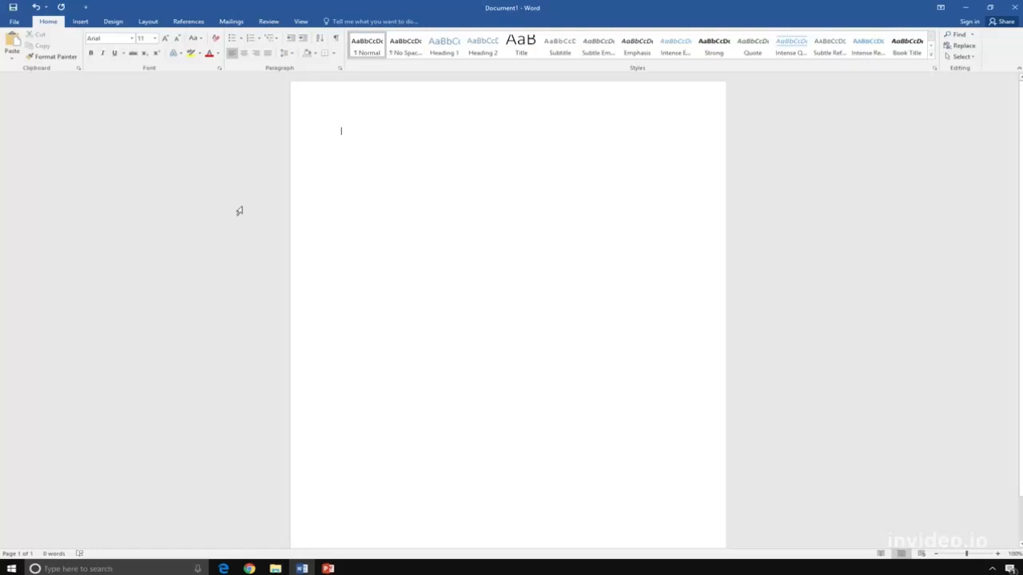
Step: Enter the author's full name on the first line and the title "Stress" on the line below
type("Ken")
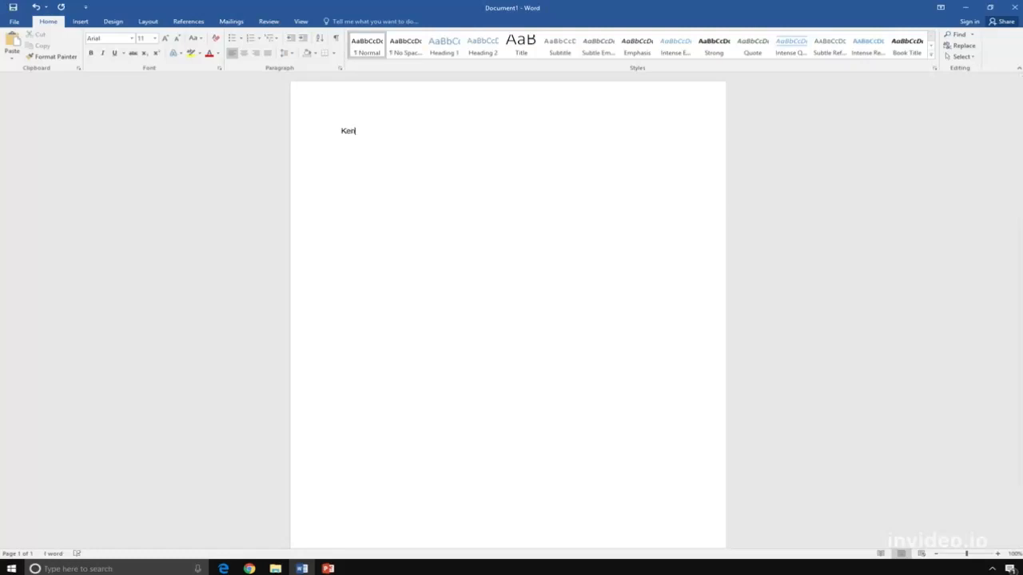
type(" Karl")
key("Return")
type("Stress")
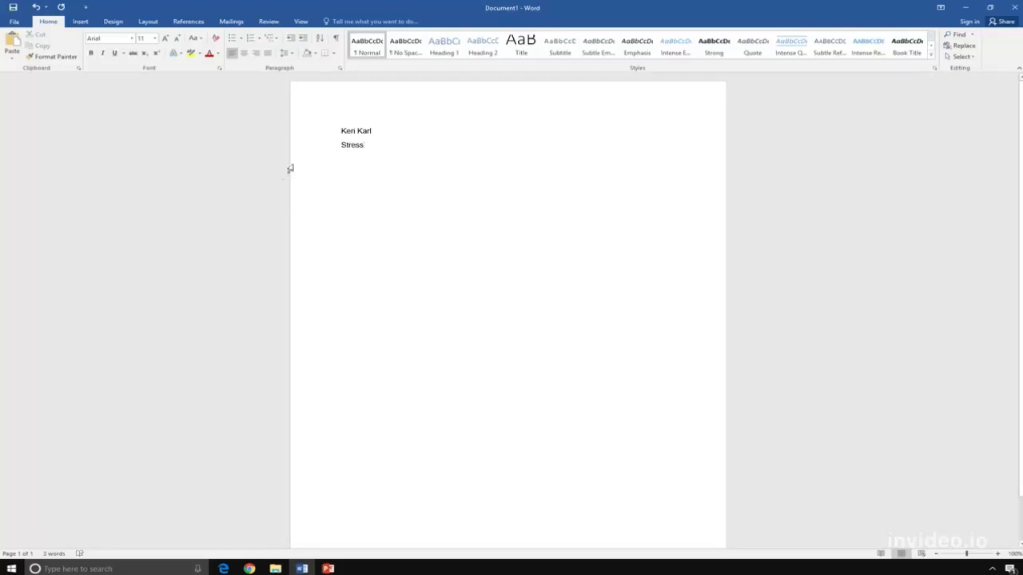
Step: Centre the title "Stress" horizontally on the page
left_click_drag(341, 147, 366, 150)
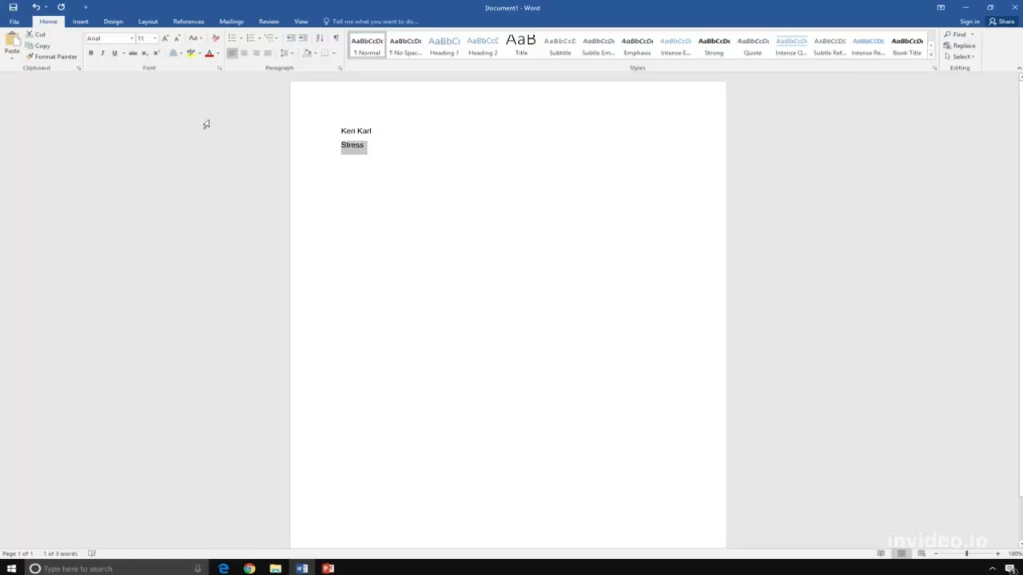
left_click(247, 54)
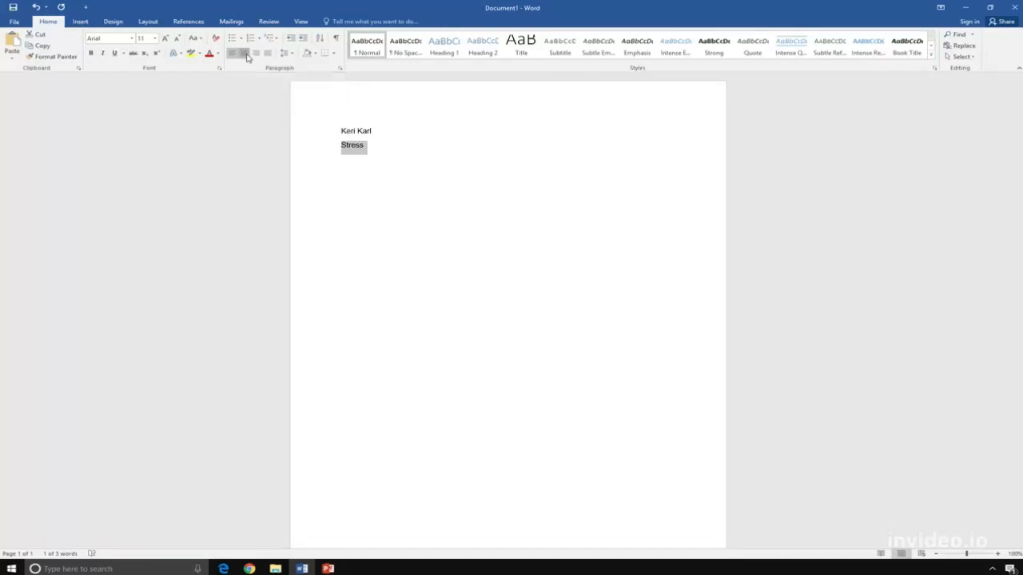
left_click(535, 154)
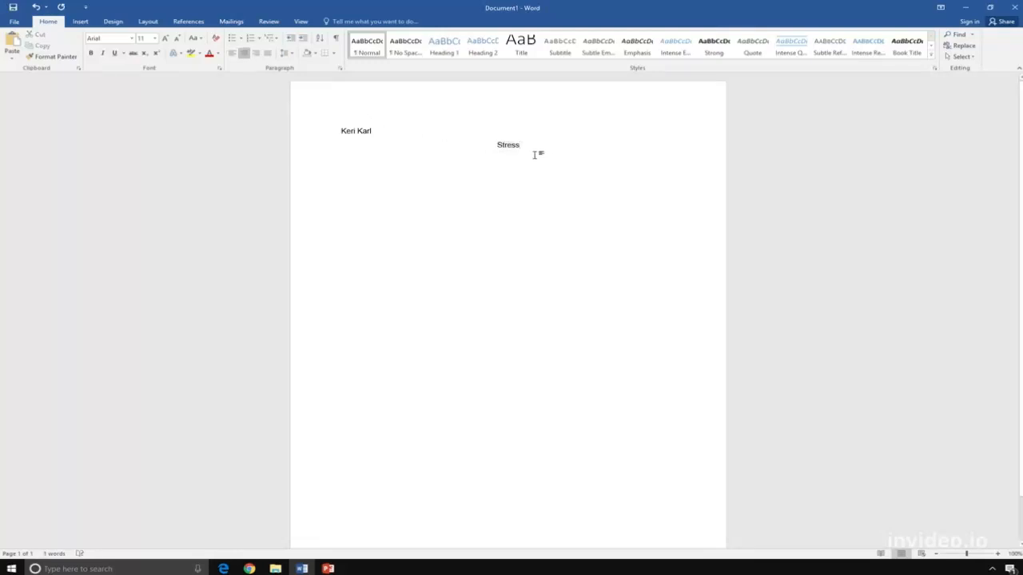
Step: Start a left-aligned, indented paragraph below the title: "There are many causes of stress. Family, work, and school can all cause stress. It is important"
key("Return")
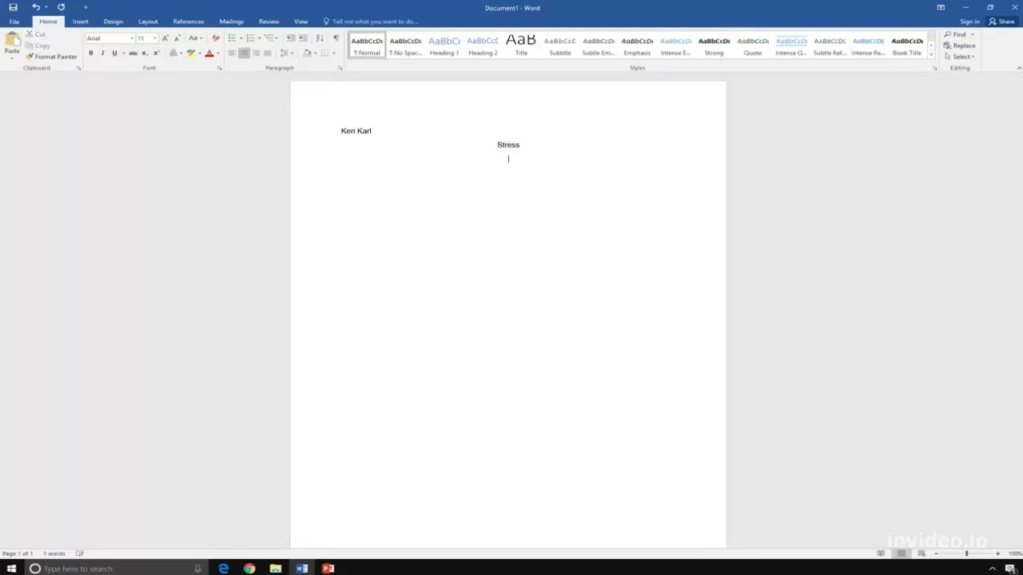
key("ctrl+l")
type("There are manyyf")
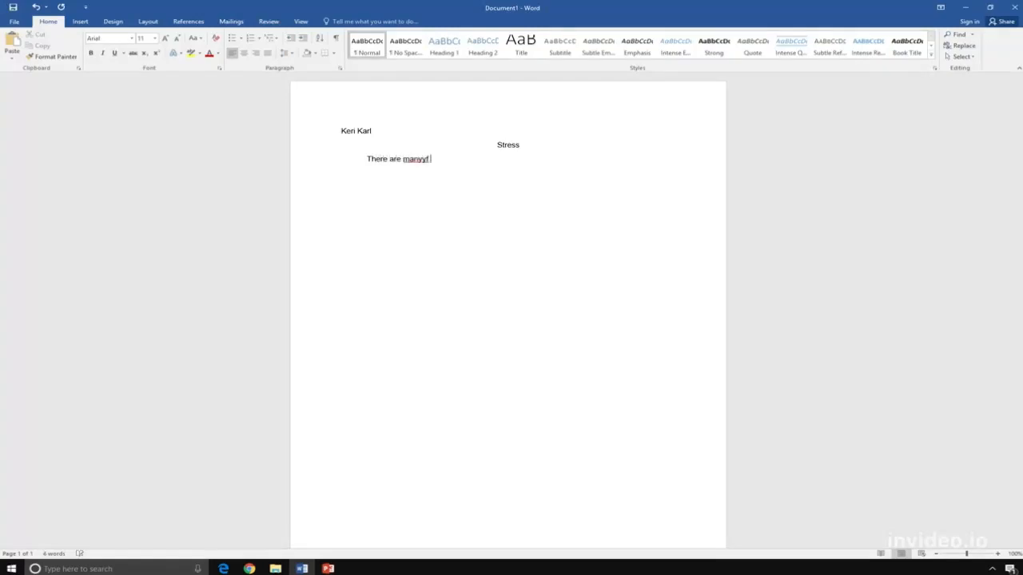
key("BackSpace")
key("BackSpace")
key("BackSpace")
type("causes of stress. Family")
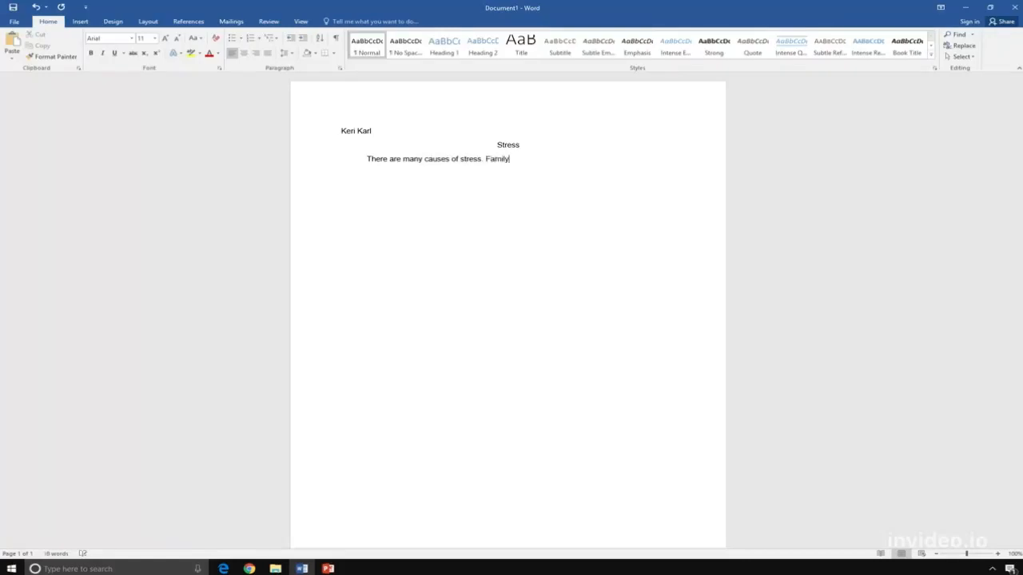
type(", work, and school can all cause s")
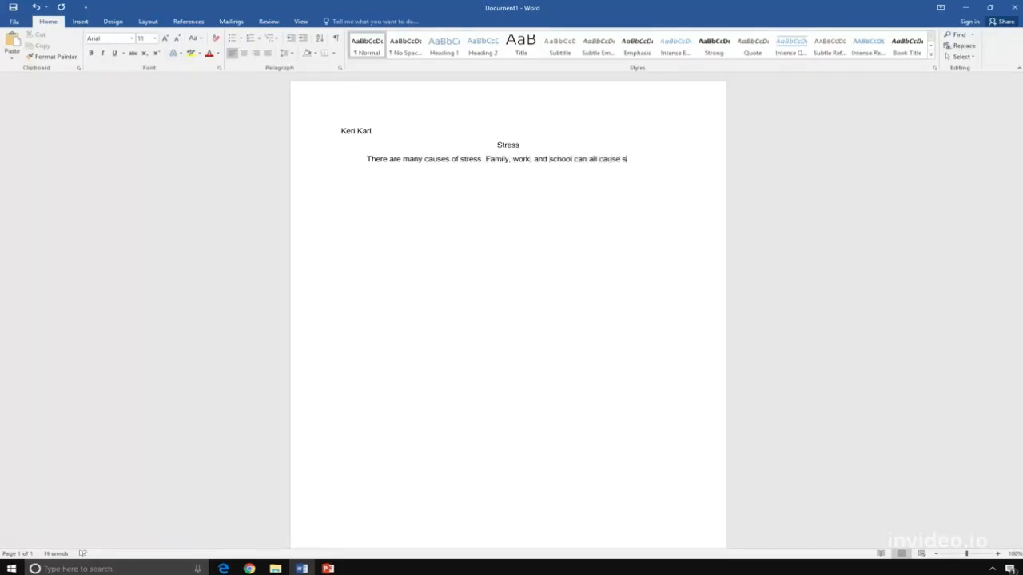
type("tress. It is importantnt")
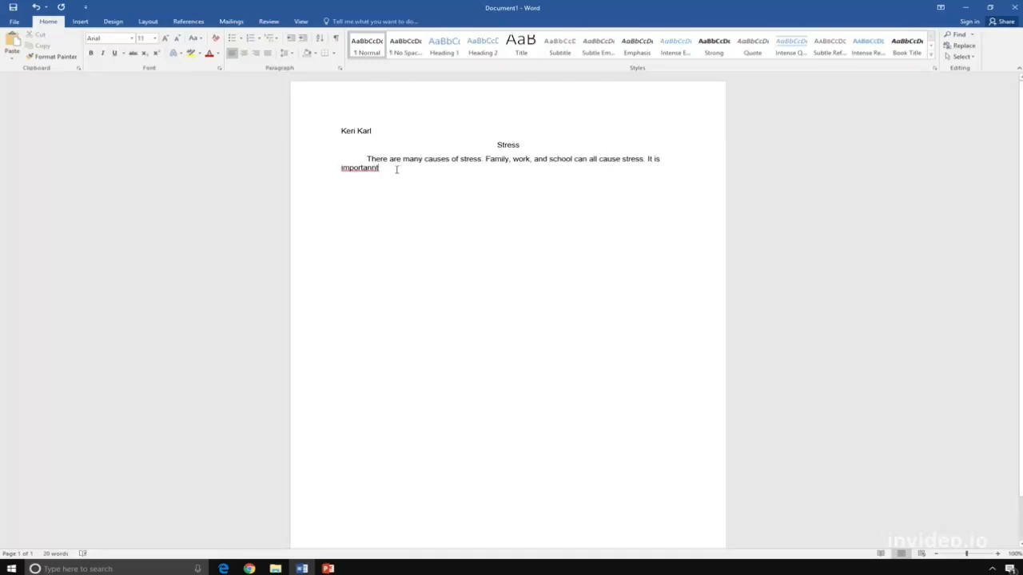
Step: Correct the misspelled word to "important" and continue "to understand what causes stress. If you understand what causes stress, you can cope with and prevent stress."
left_click(372, 169)
right_click(376, 172)
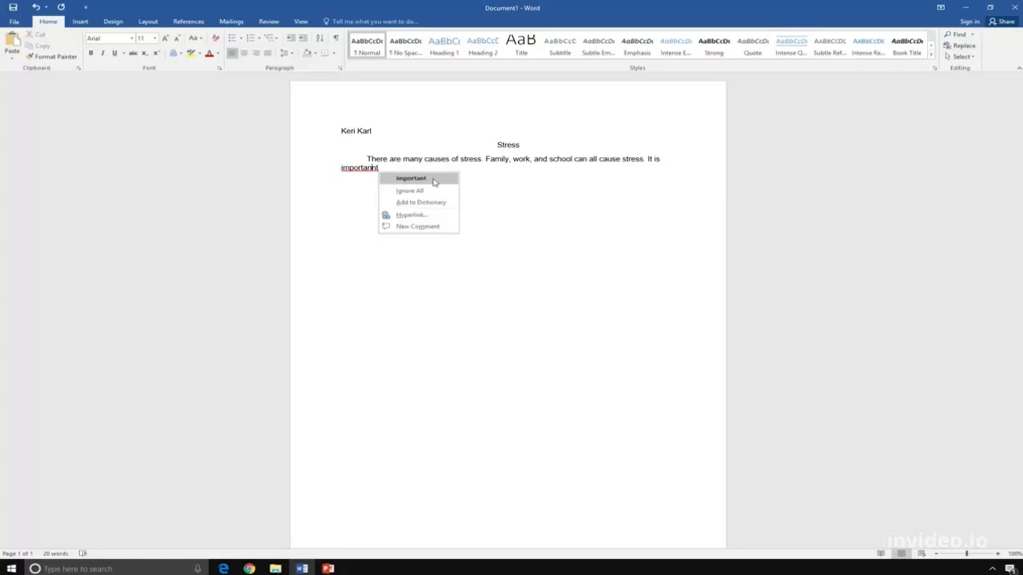
left_click(433, 180)
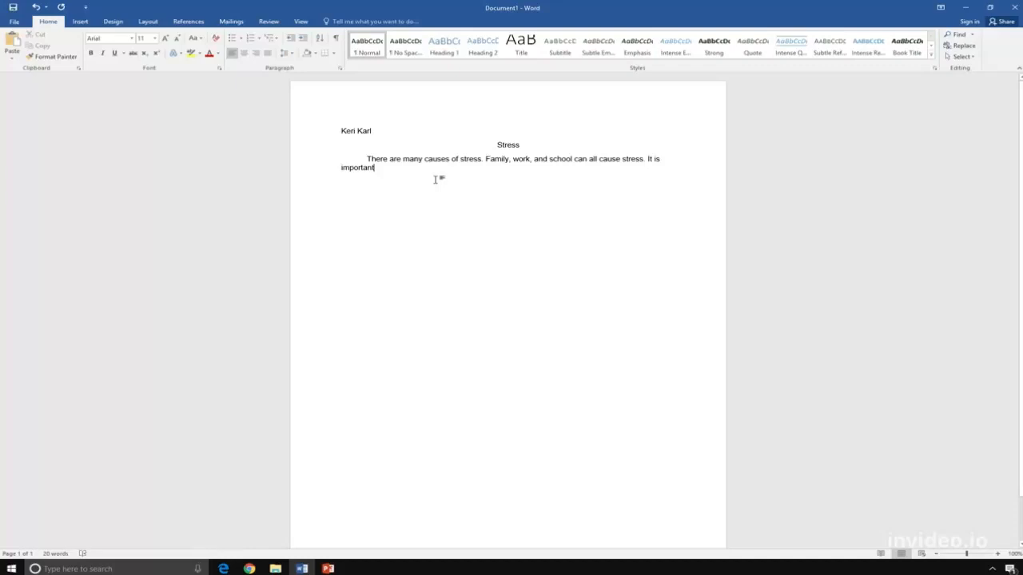
type("to understand what causes stress. If you understand what causes stress, you can")
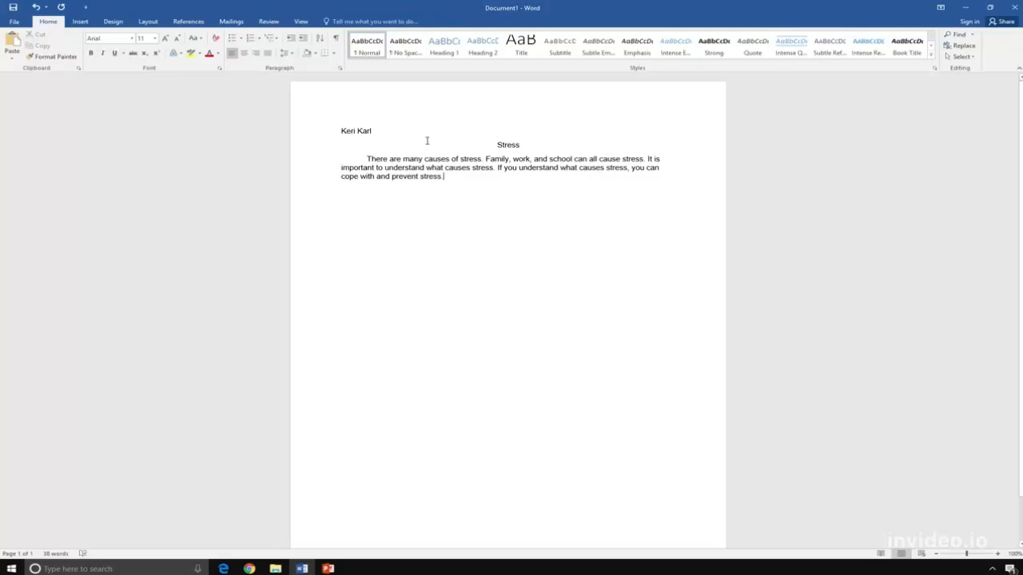
Step: Make the title and the whole paragraph bold
left_click_drag(456, 141, 595, 192)
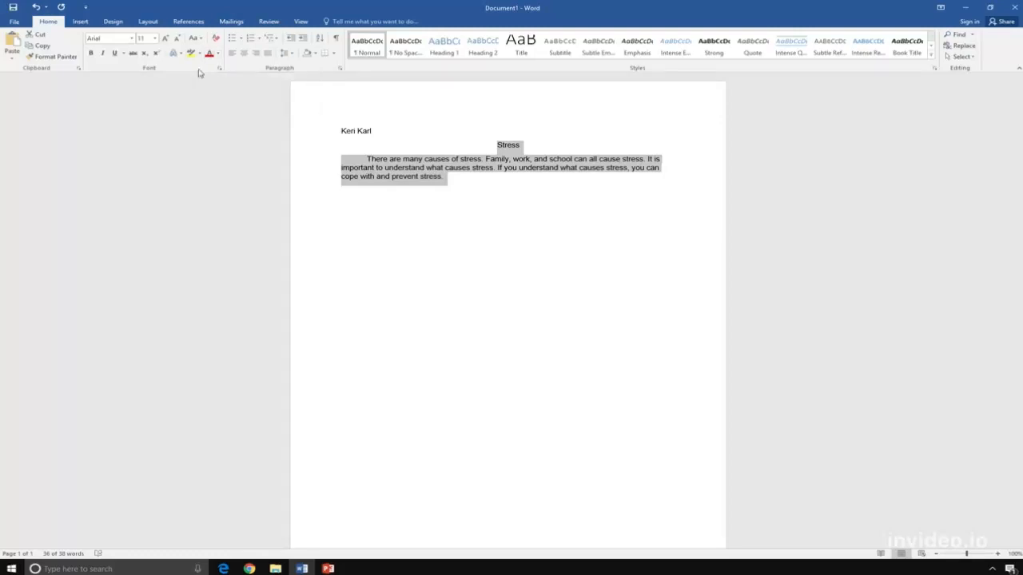
left_click(92, 54)
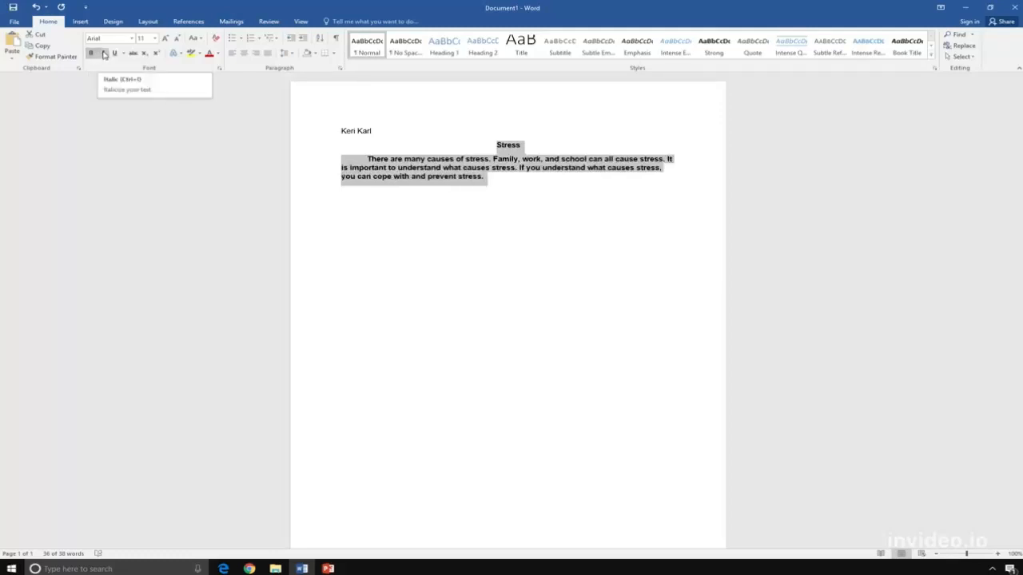
Step: Try italic and underline on the title and paragraph, and remove both formats again
left_click(103, 54)
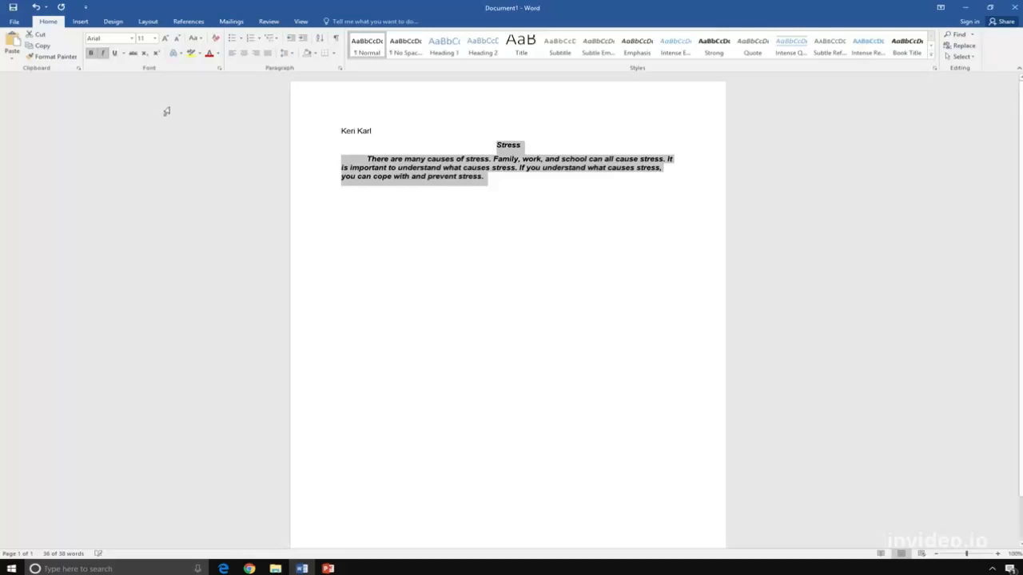
left_click(117, 56)
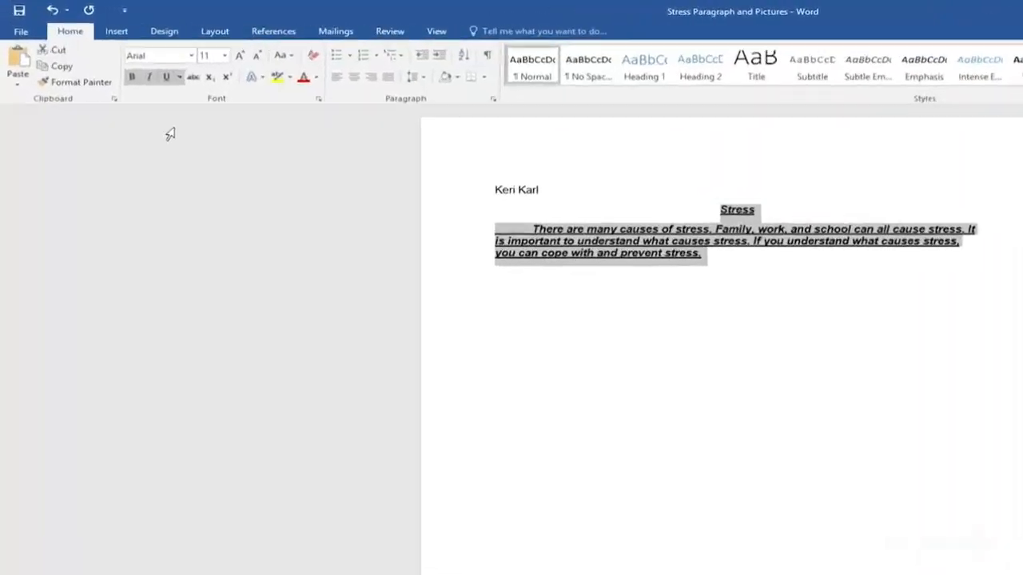
left_click(104, 57)
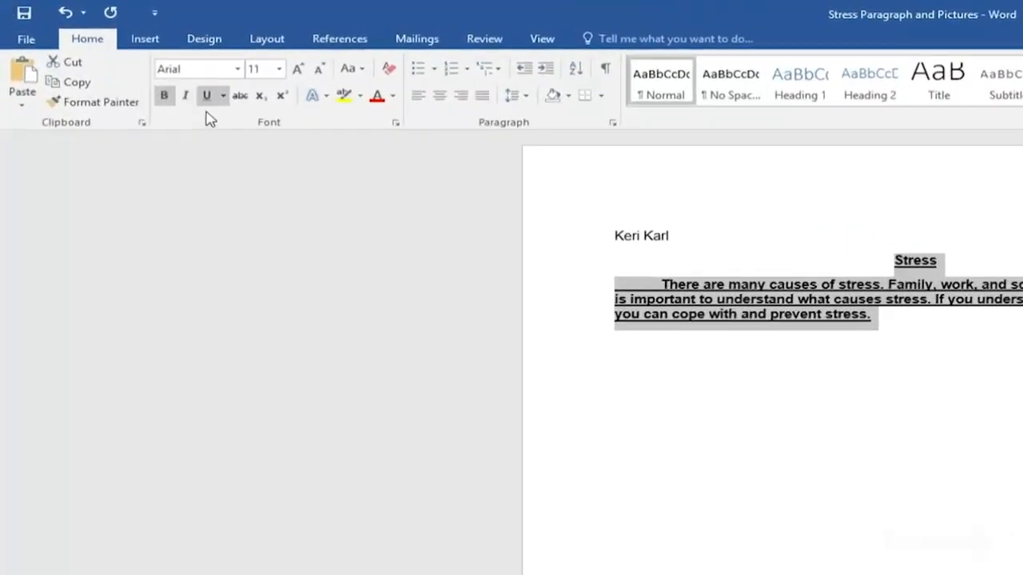
left_click(207, 97)
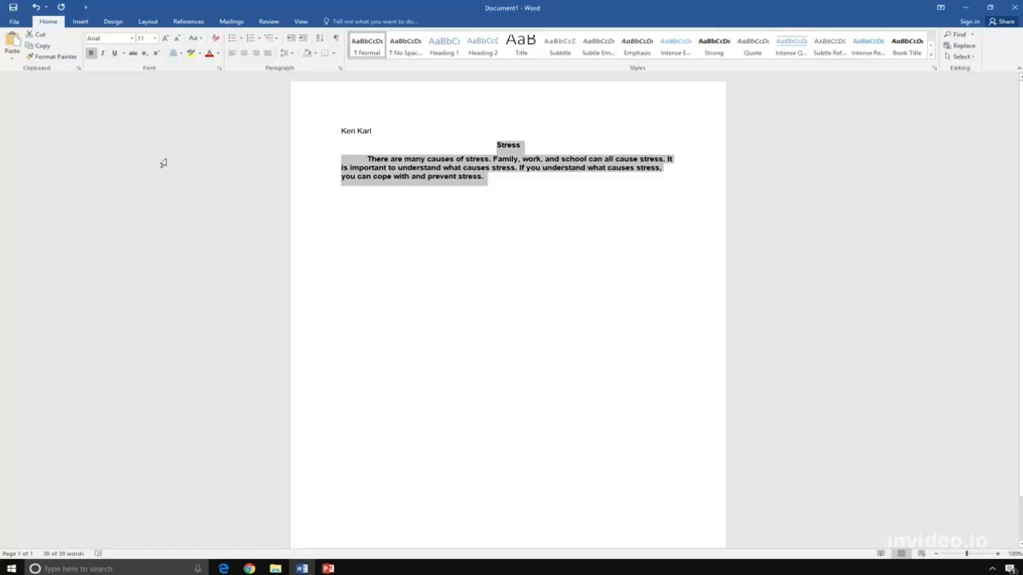
Step: Set the line spacing of the title and paragraph to 2.0
left_click(292, 59)
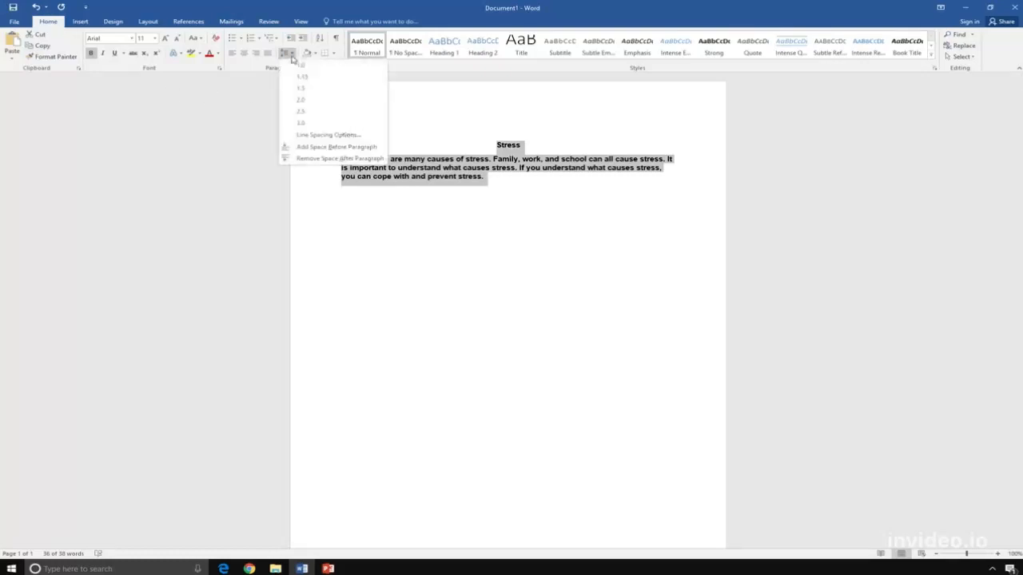
left_click(322, 100)
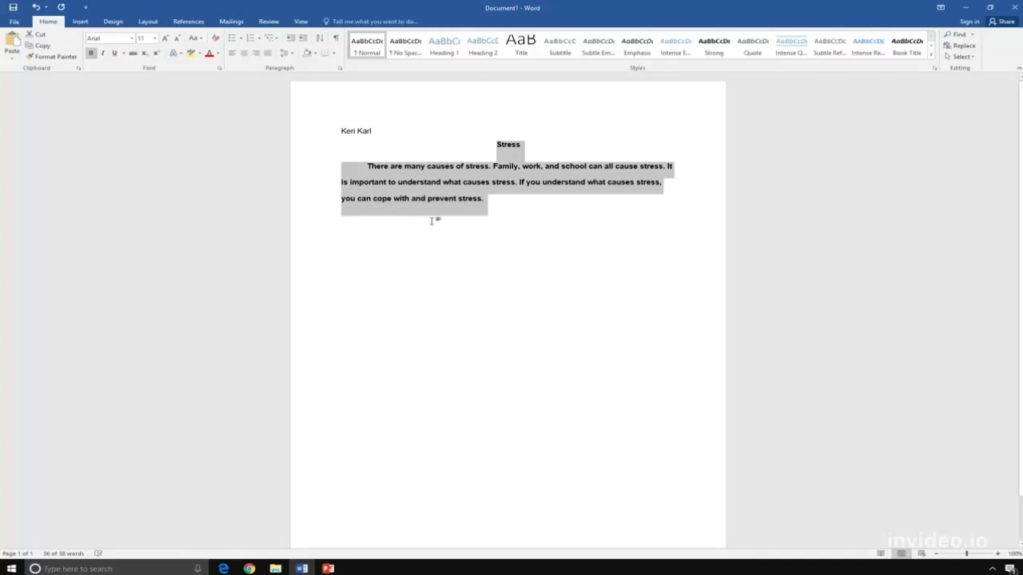
left_click(492, 212)
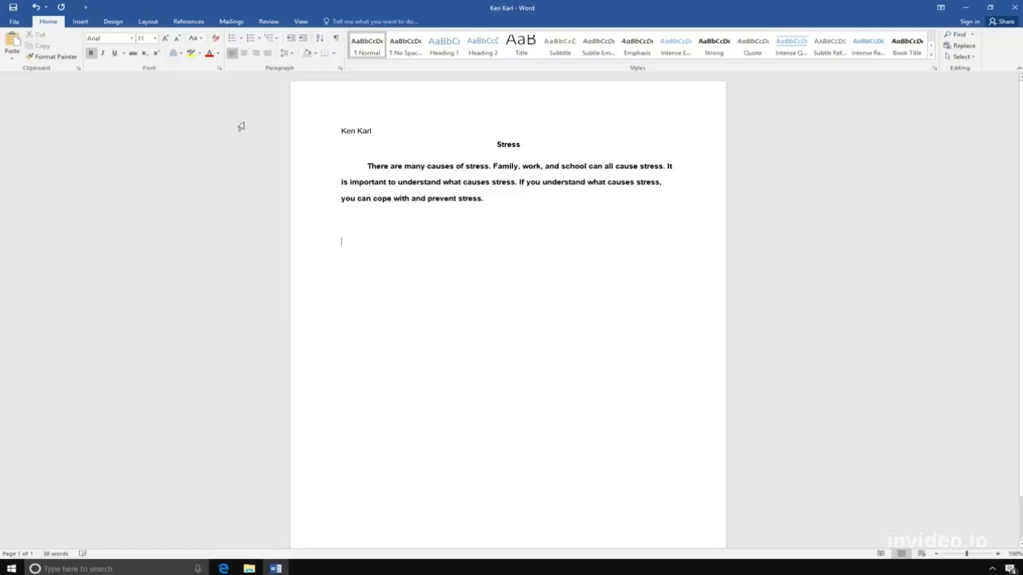
Step: Insert the picture sadness-2042536_1920 from the Sample Pictures folder below the paragraph
left_click(83, 24)
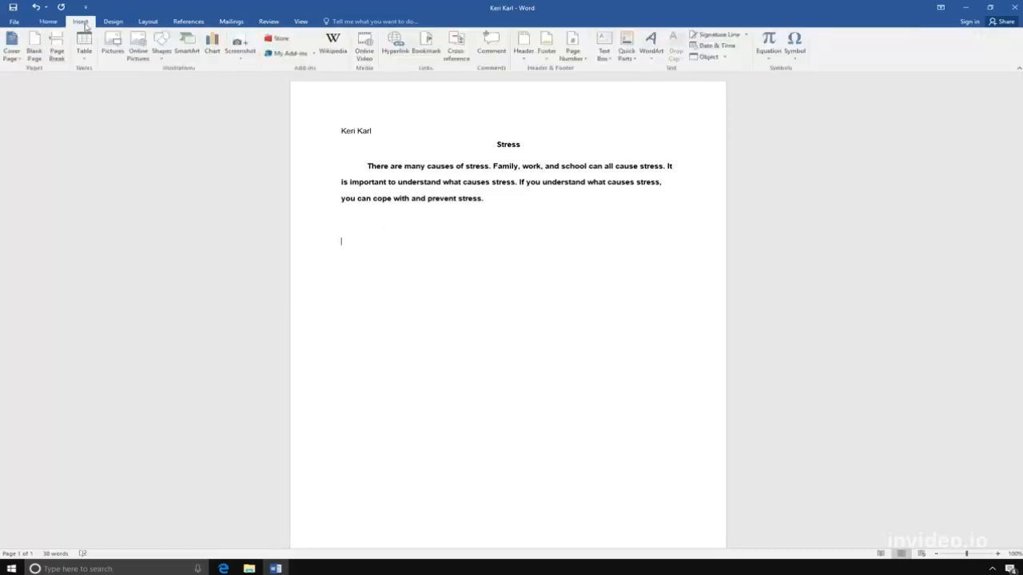
left_click(116, 41)
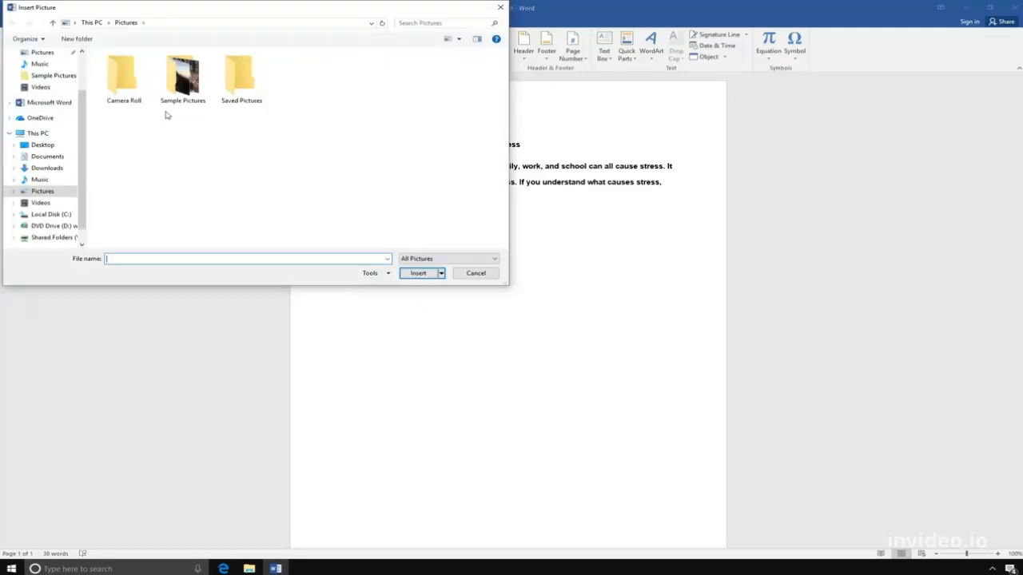
double_click(189, 82)
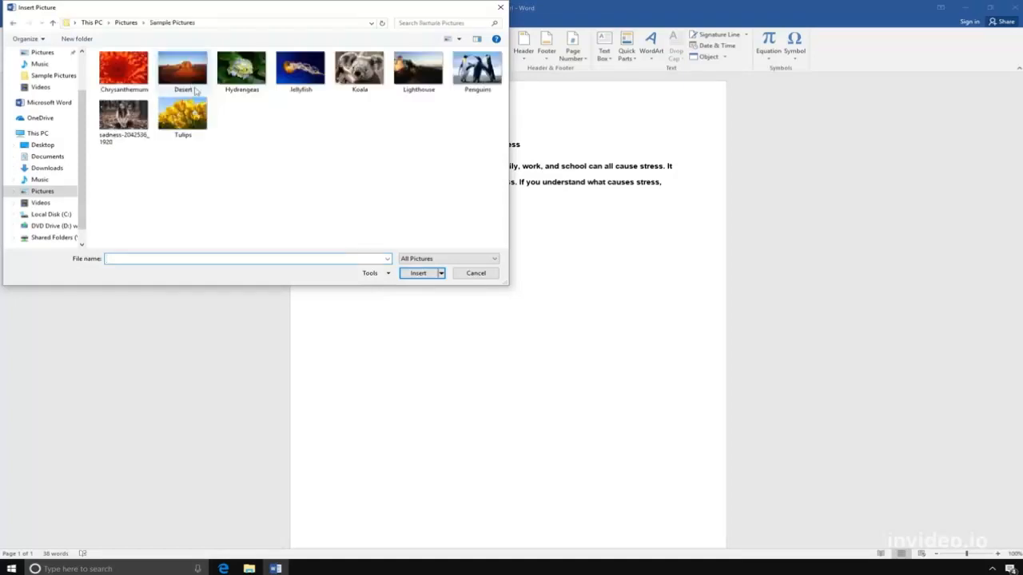
left_click(122, 120)
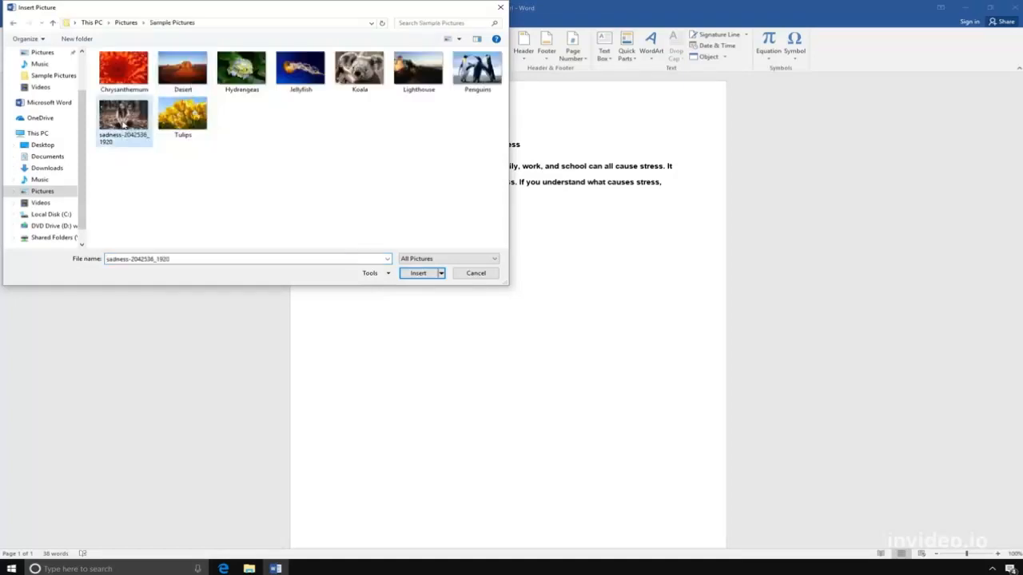
left_click(418, 273)
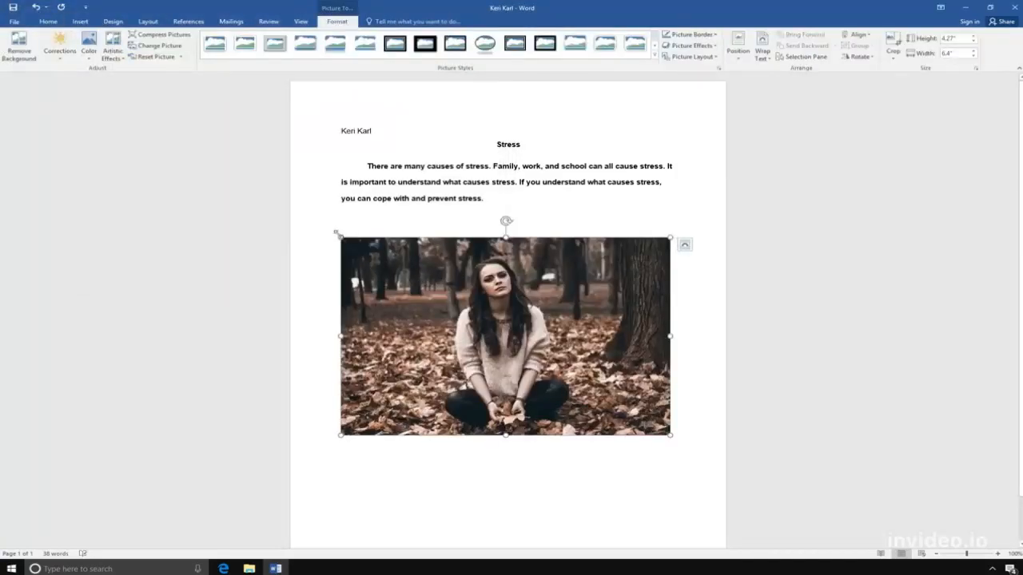
Step: Shrink the picture proportionally to about 3.41" high by 5.12" wide and move it one line down
left_click_drag(337, 232, 404, 271)
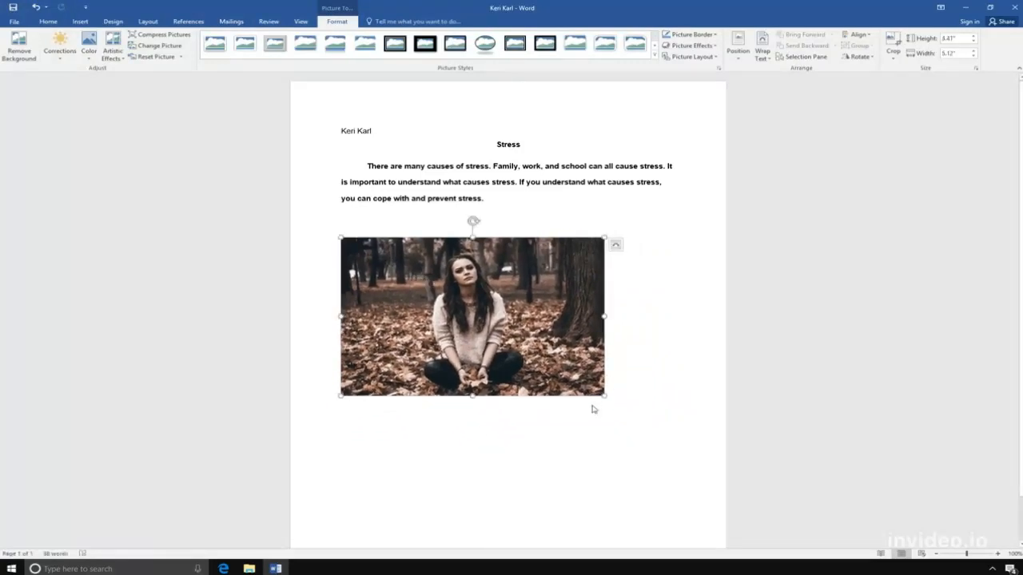
left_click_drag(590, 394, 597, 439)
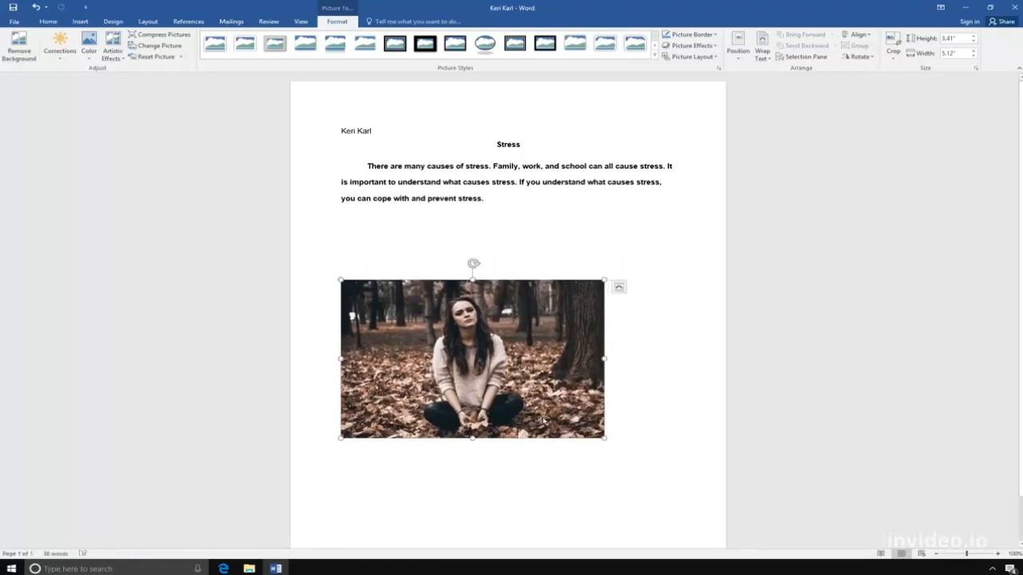
left_click(251, 346)
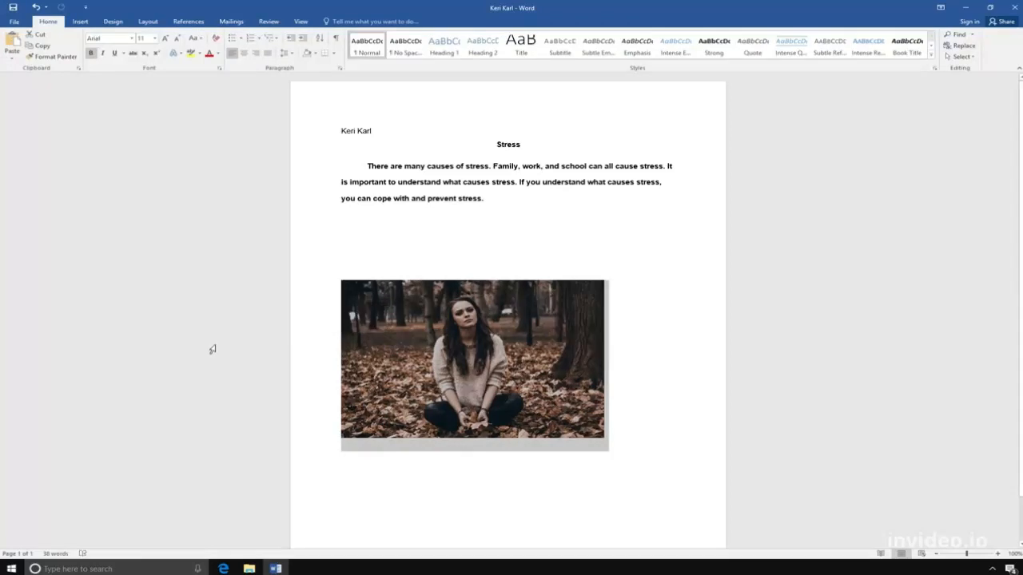
left_click(246, 259)
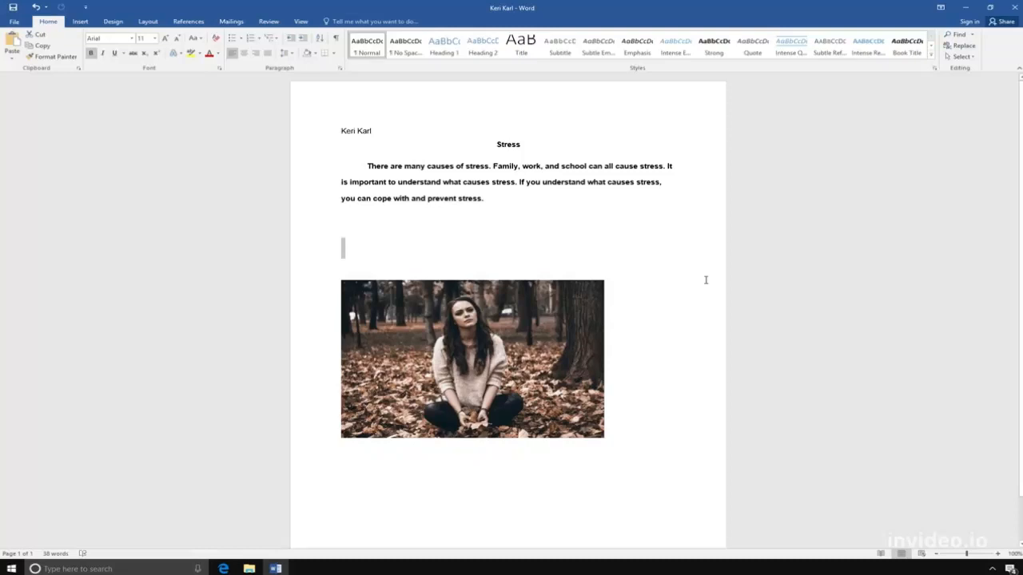
double_click(508, 144)
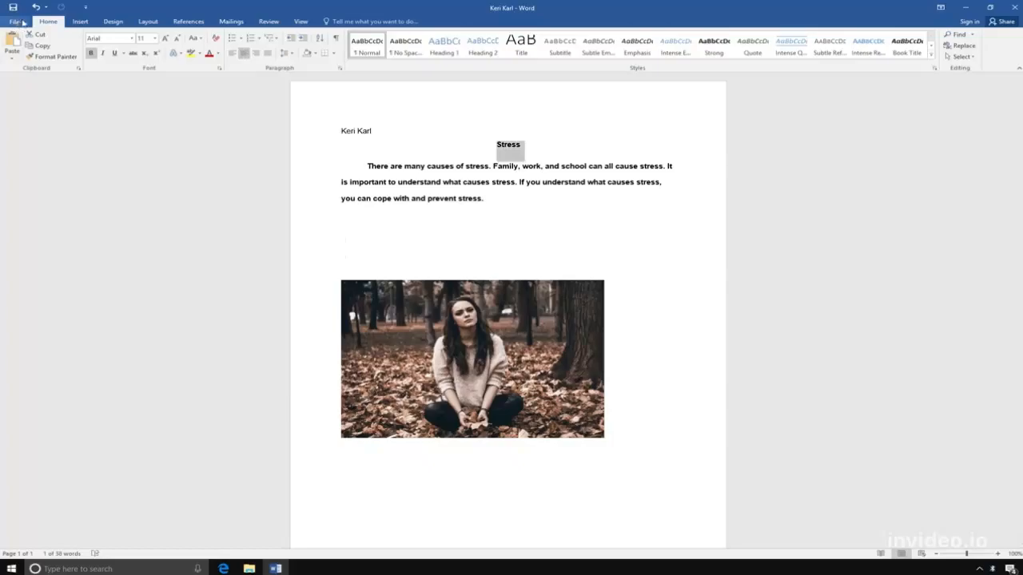
Step: Save a copy of the document to the Desktop folder as a Word Document, keeping its current file name
left_click(14, 22)
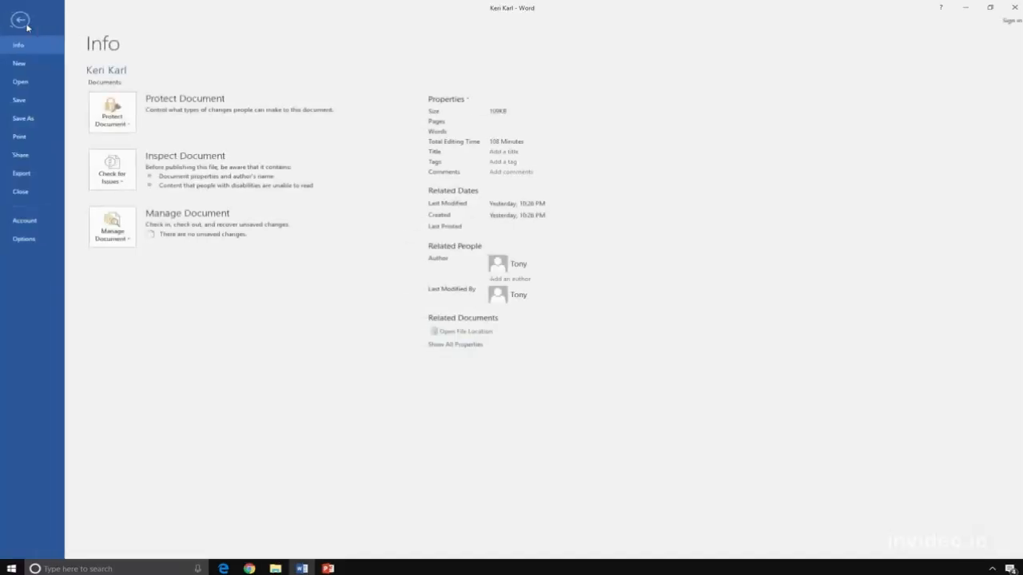
left_click(51, 117)
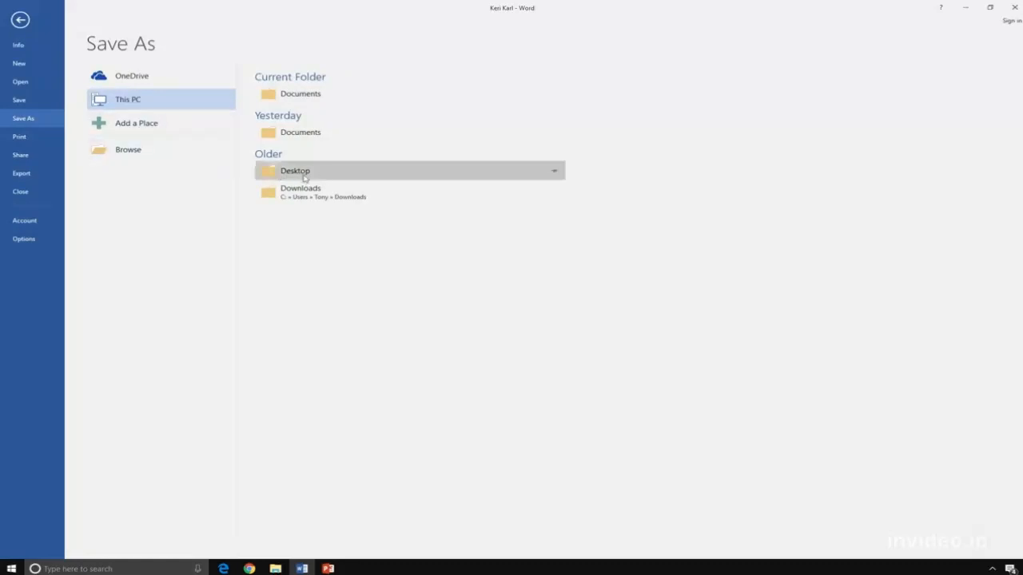
left_click(341, 172)
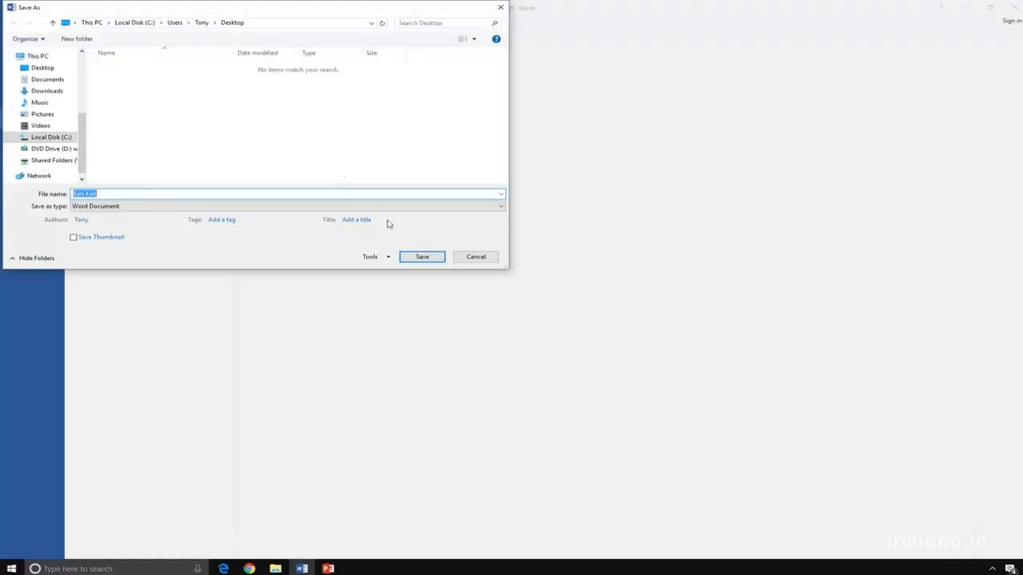
left_click(422, 257)
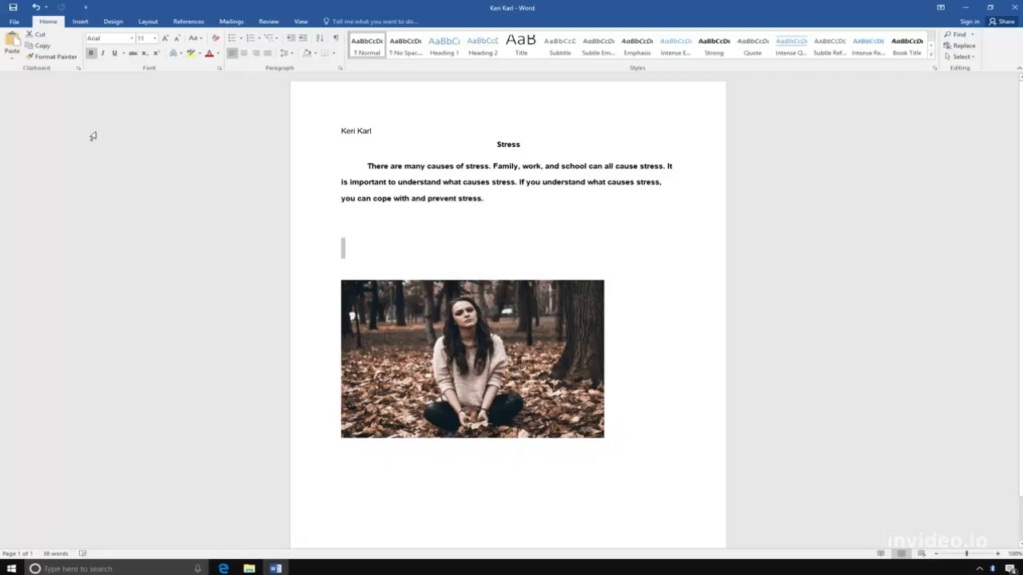
Step: Save another copy of the document to the Desktop folder under the file name Stress Paragraph and Pictures
left_click(91, 143)
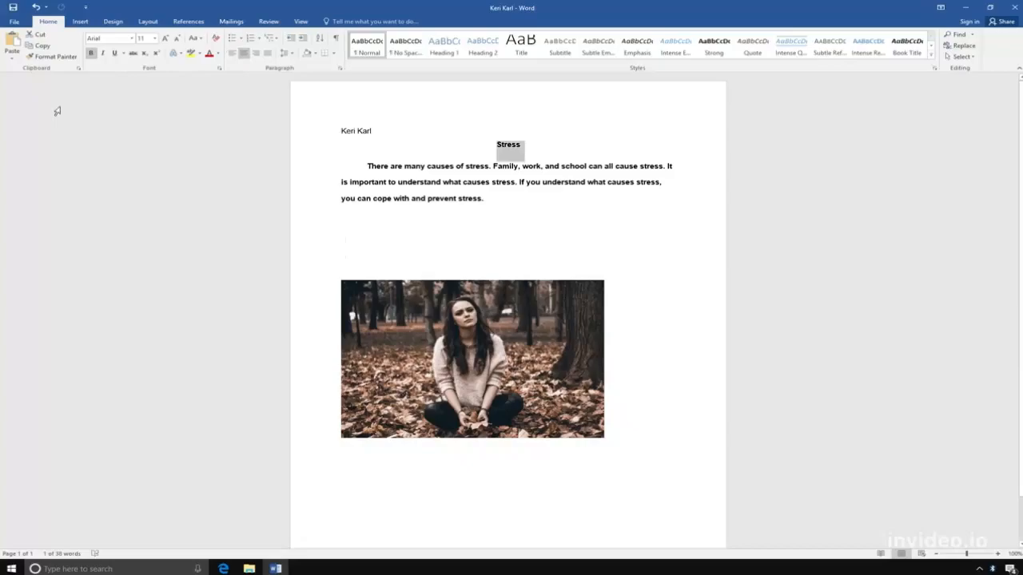
left_click(22, 22)
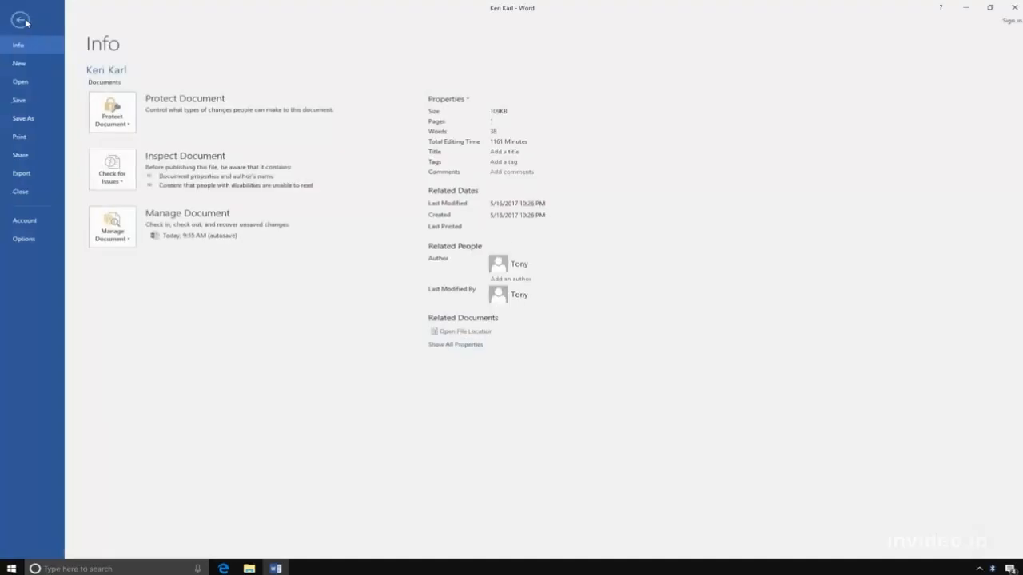
left_click(24, 118)
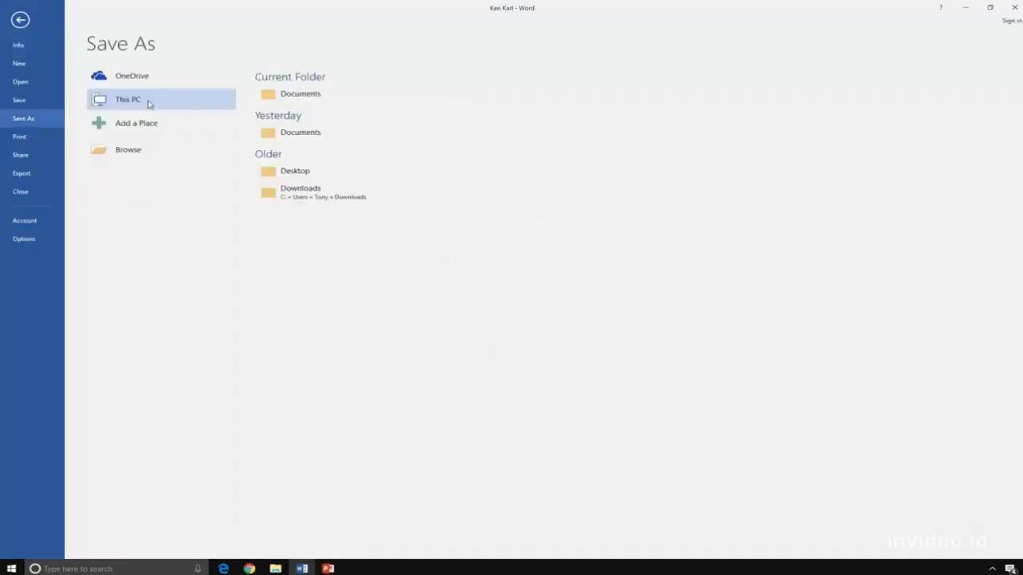
left_click(342, 175)
type("Stre")
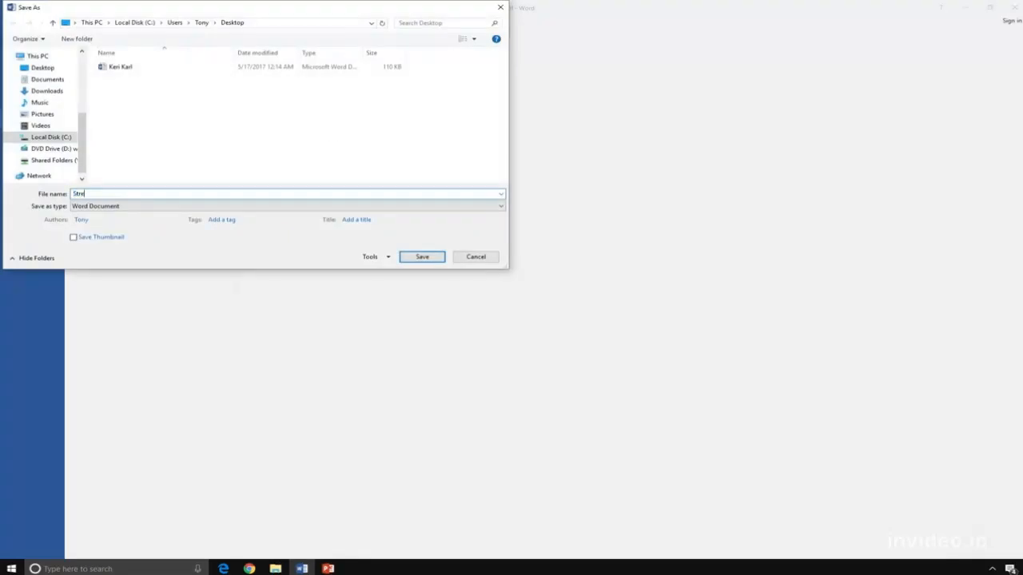
type("ss Paragraph and Pictures")
left_click(441, 256)
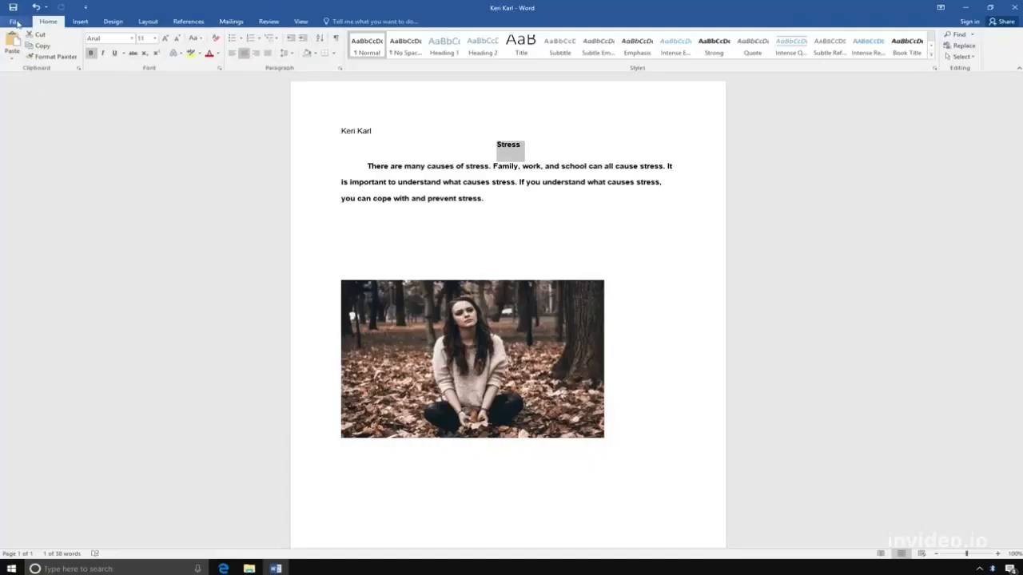